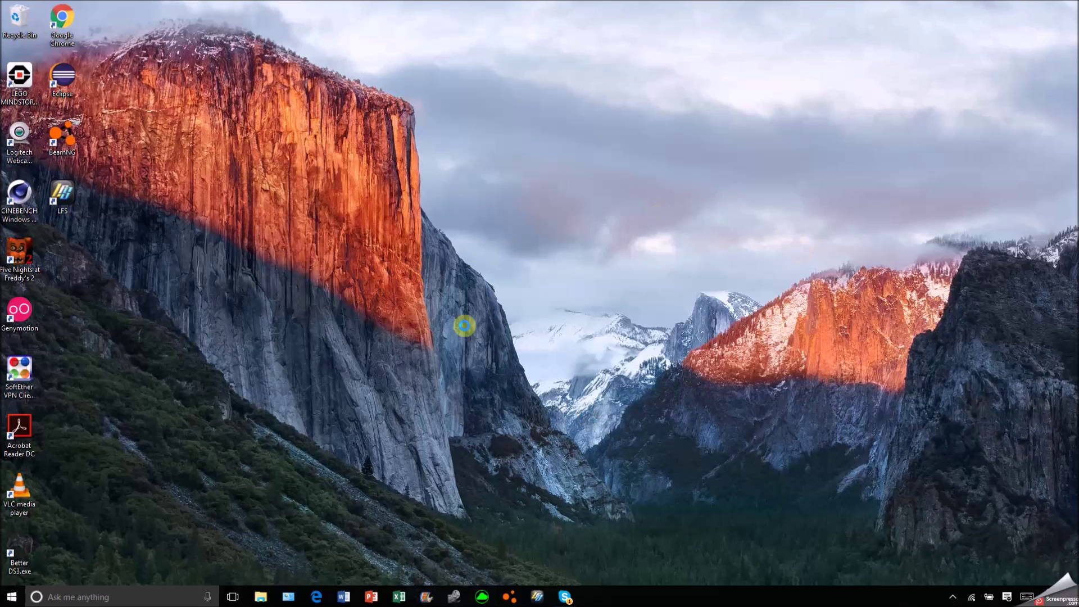
# Launch Graphics Properties from the desktop context menu and open the Display section
pyautogui.rightClick(574, 354)
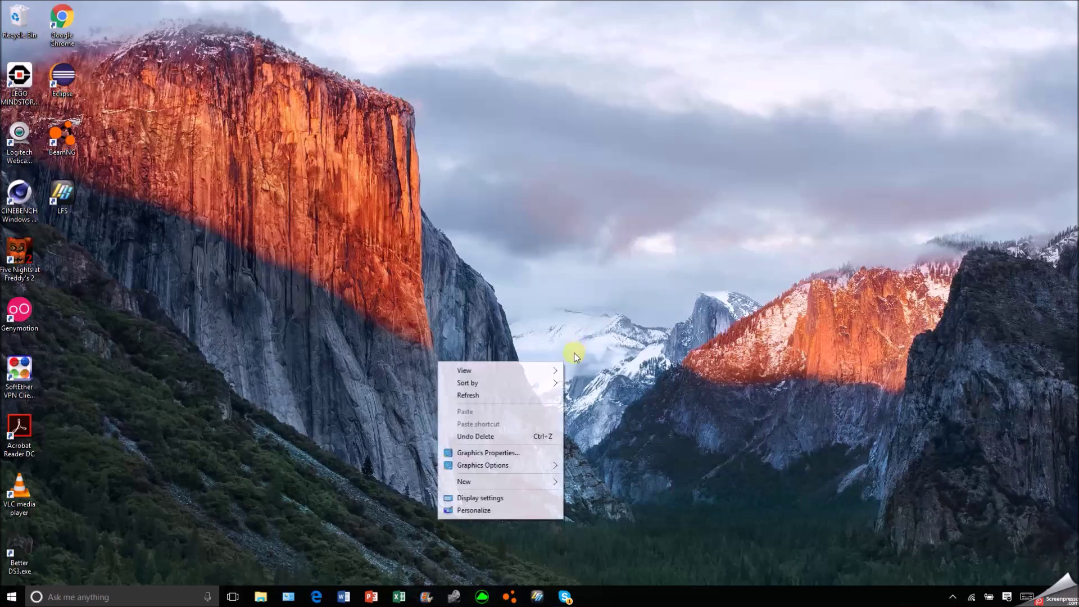
pyautogui.click(492, 453)
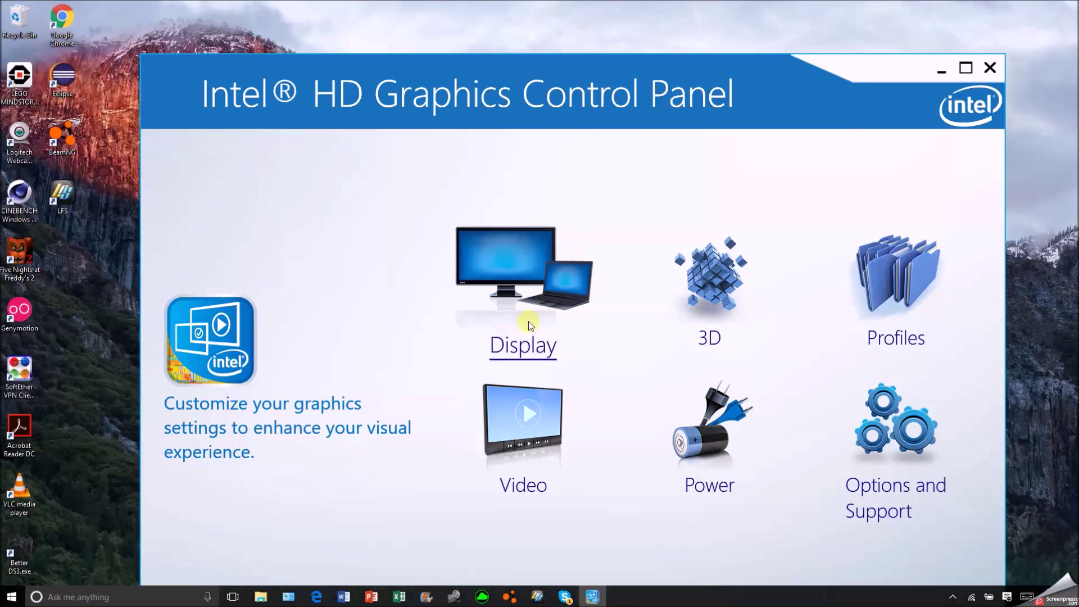
pyautogui.click(532, 339)
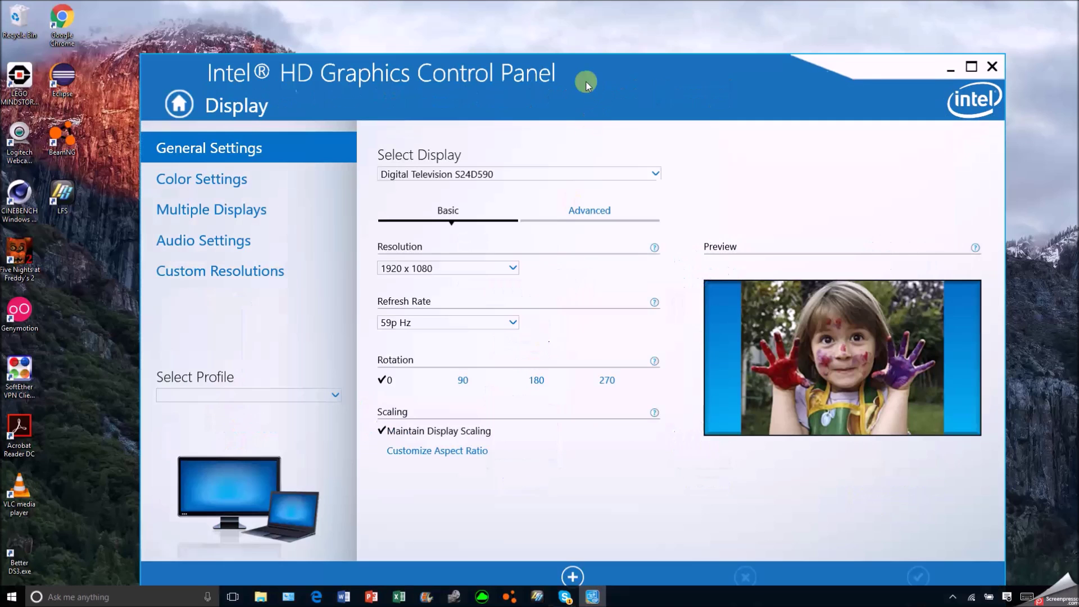
# Set the refresh rate to 60p Hz, keeping the resolution at 1920 x 1080
pyautogui.moveTo(590, 100); pyautogui.dragTo(777, 55)
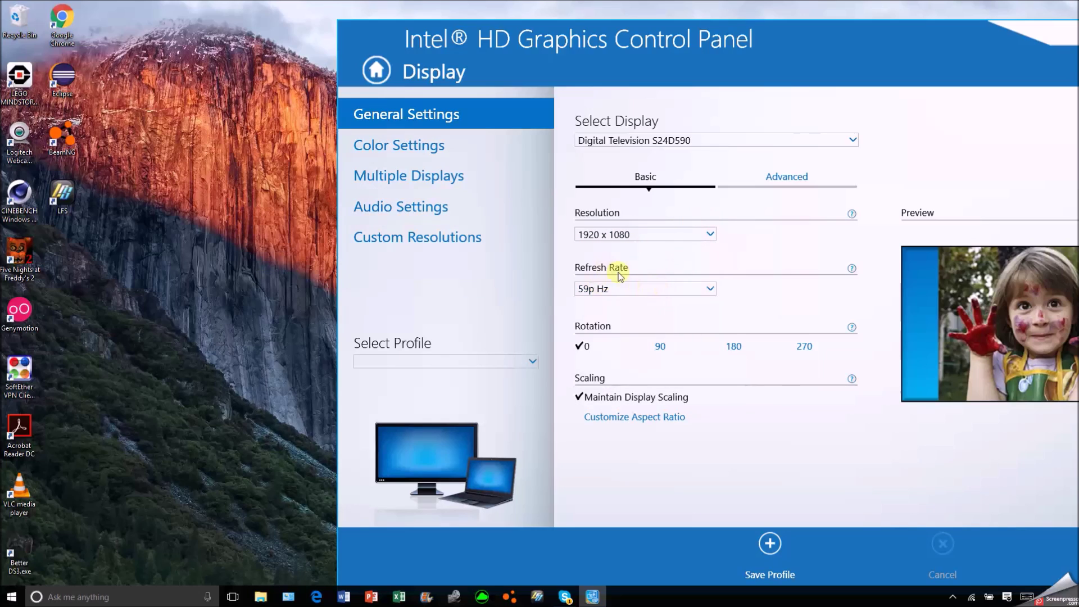
pyautogui.click(670, 290)
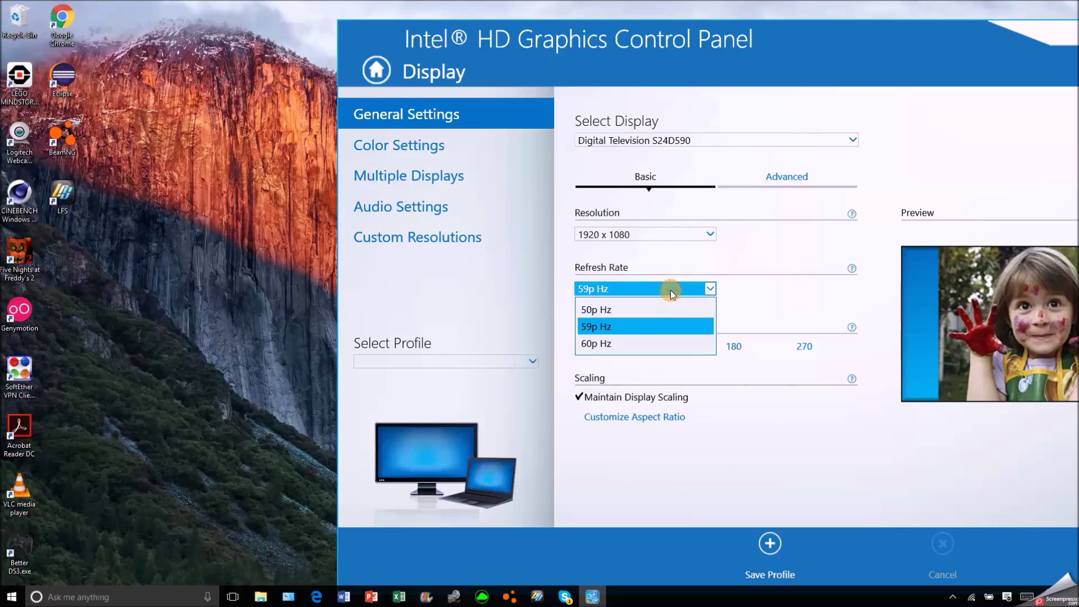
pyautogui.click(624, 343)
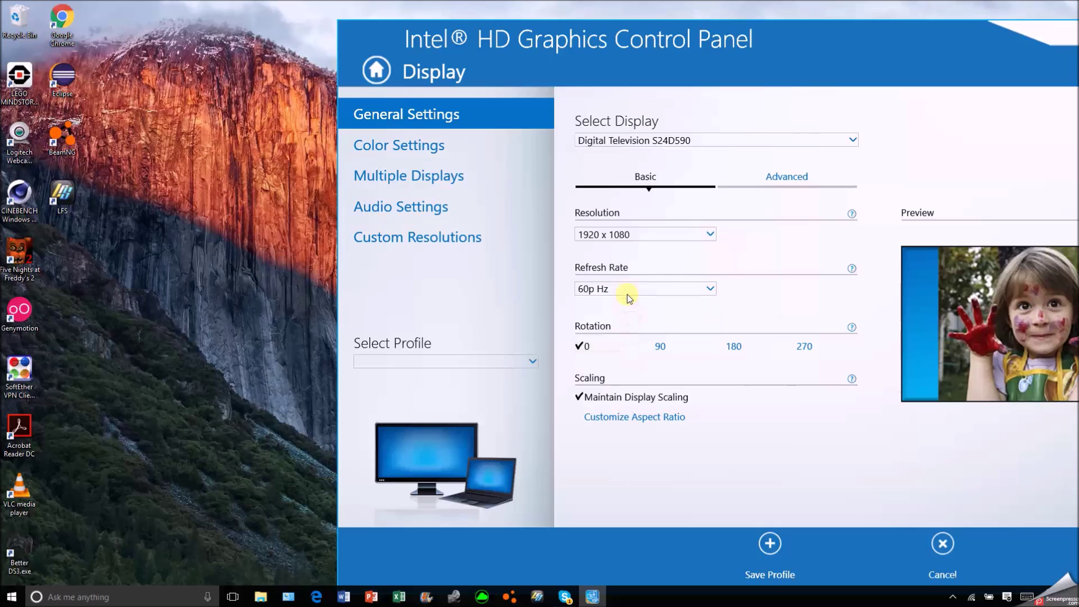
pyautogui.click(675, 232)
pyautogui.scroll(-1, 635, 422)
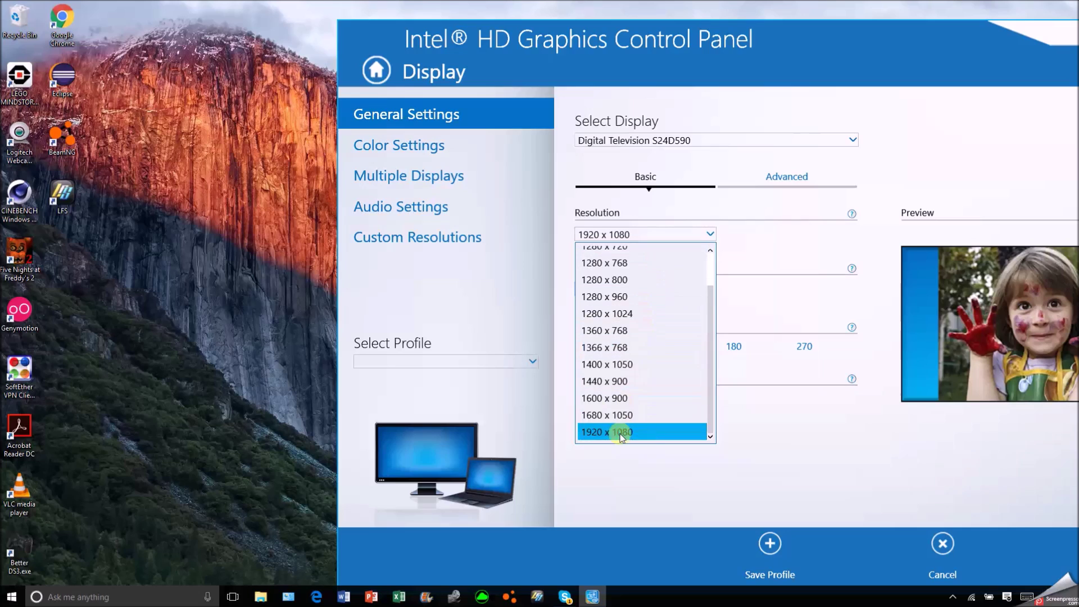
pyautogui.click(635, 433)
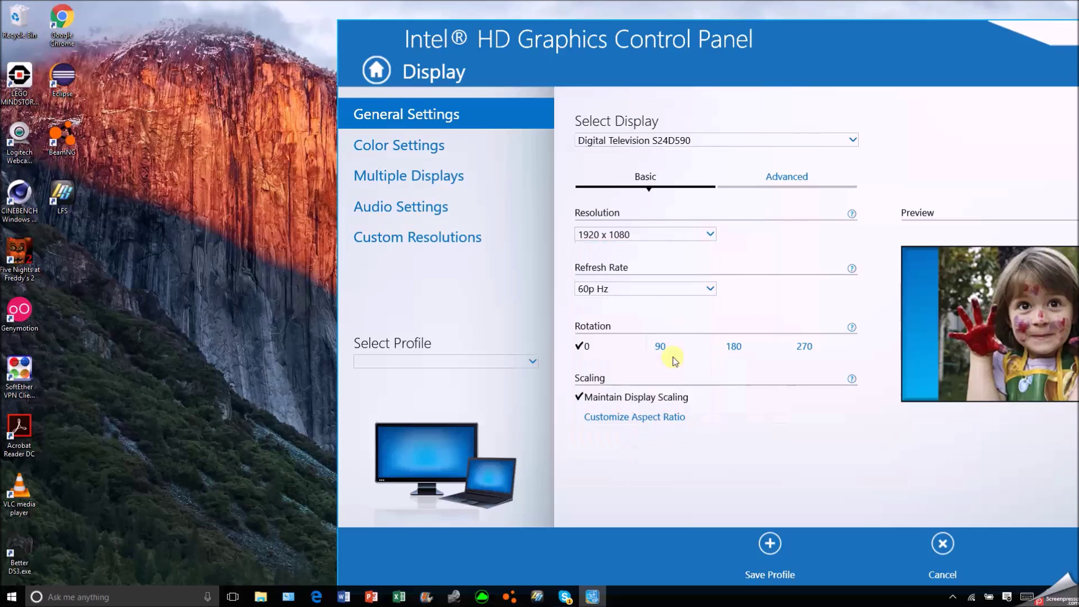
# Review the Advanced display settings, then return to the Basic view
pyautogui.click(763, 176)
pyautogui.click(646, 180)
pyautogui.click(784, 174)
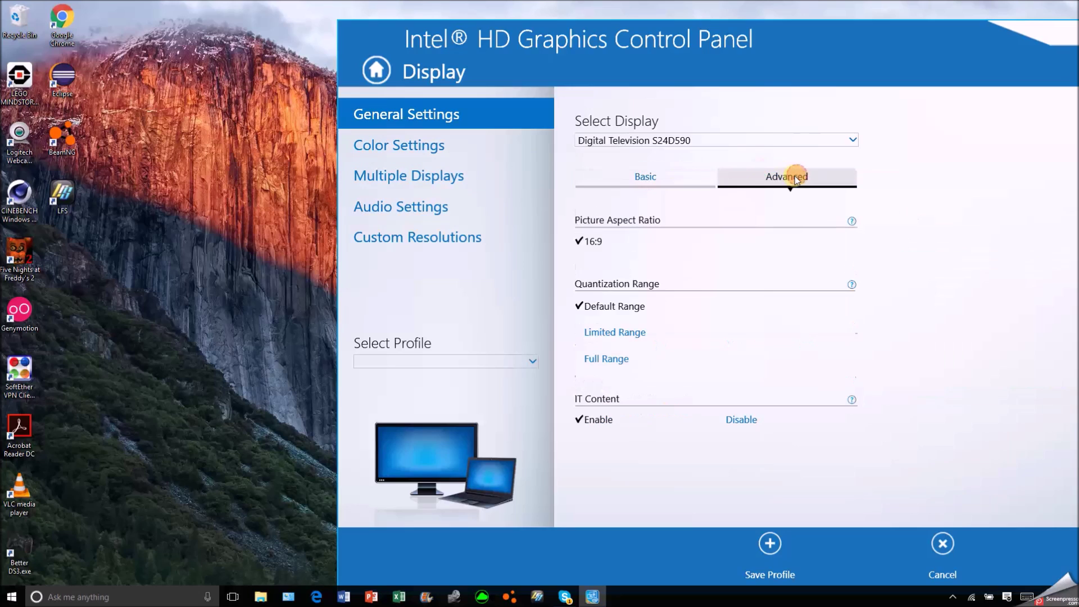
pyautogui.click(654, 181)
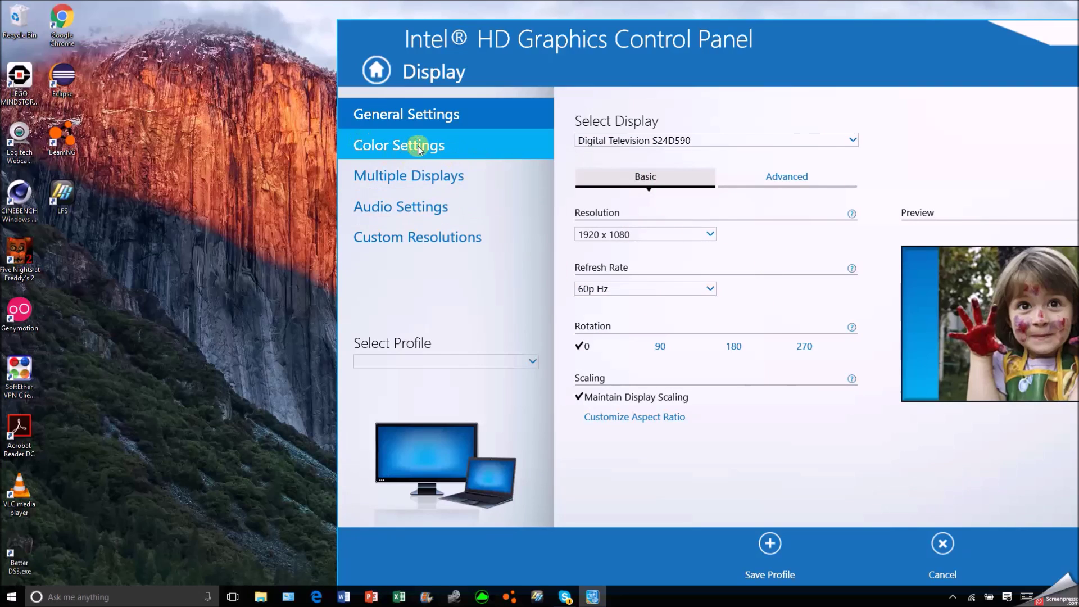
pyautogui.click(477, 156)
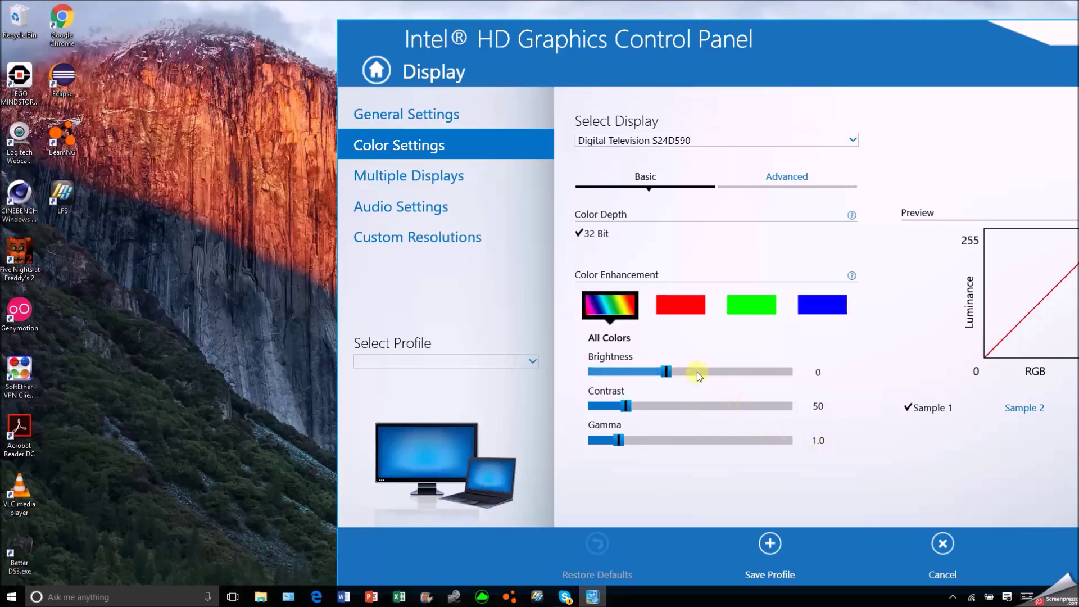
# Raise brightness, lower contrast to 48 and gamma to 0.7, then move the window down
pyautogui.moveTo(665, 372); pyautogui.dragTo(675, 371)
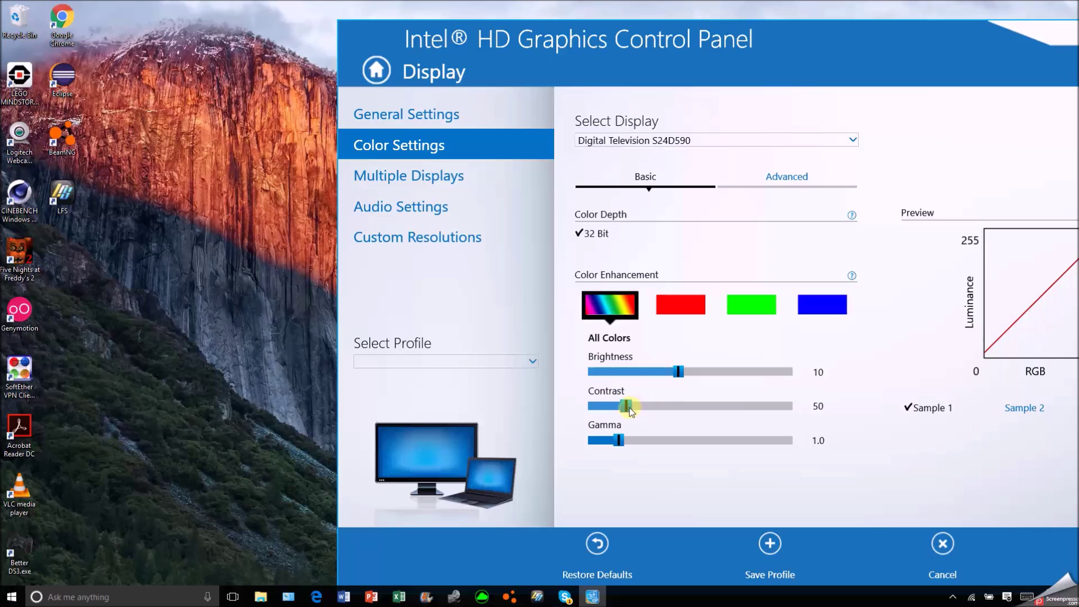
pyautogui.moveTo(628, 406); pyautogui.dragTo(621, 406)
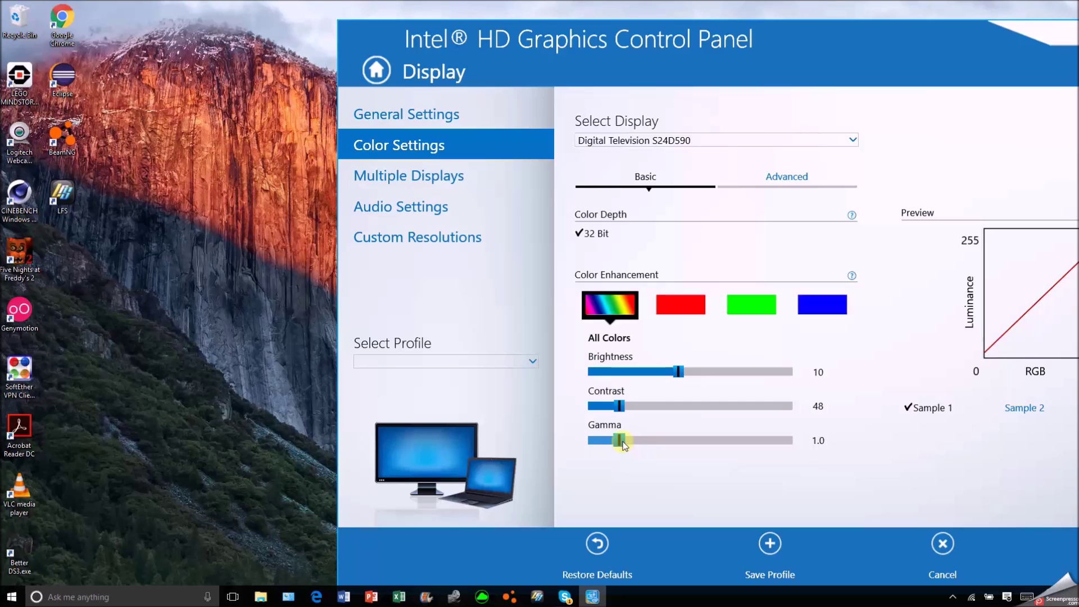
pyautogui.moveTo(624, 444); pyautogui.dragTo(611, 443)
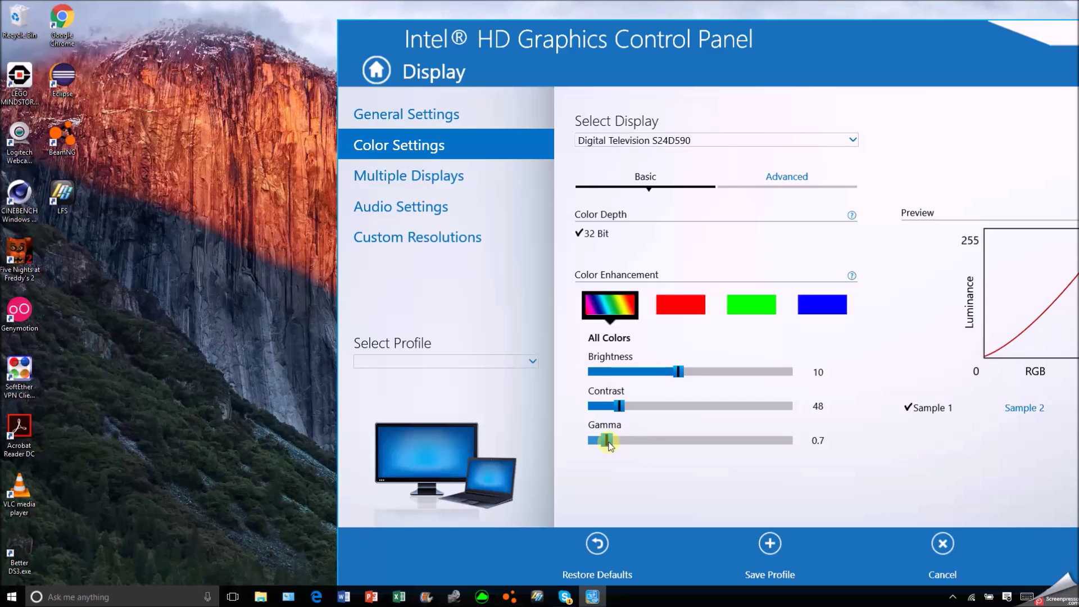
pyautogui.moveTo(717, 56); pyautogui.dragTo(565, 590)
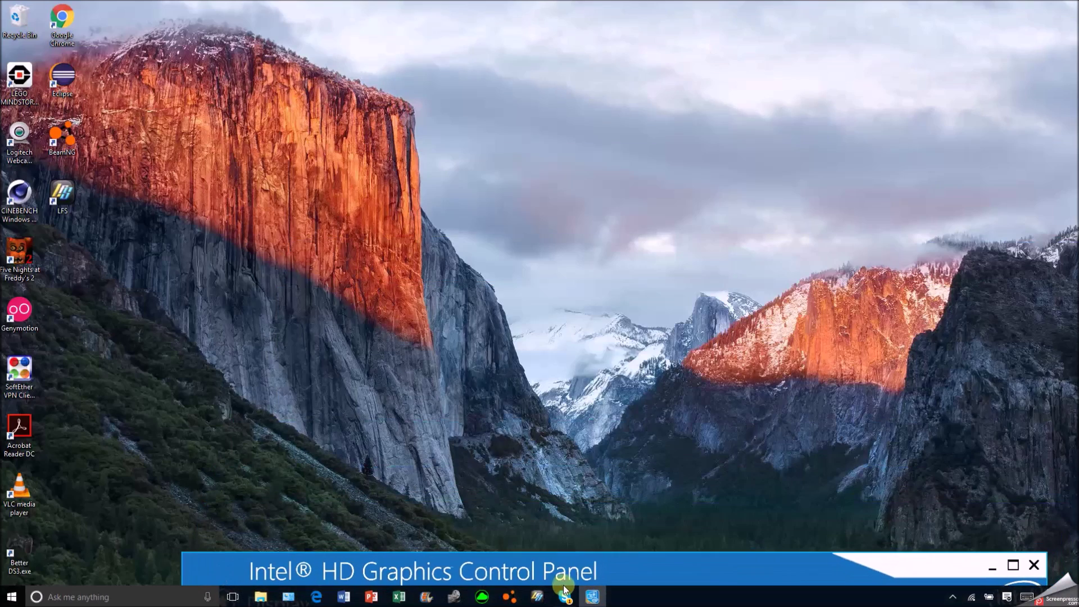
pyautogui.moveTo(565, 590)
pyautogui.mouseDown()
pyautogui.moveTo(674, 68)
pyautogui.moveTo(847, 56)
pyautogui.mouseUp()
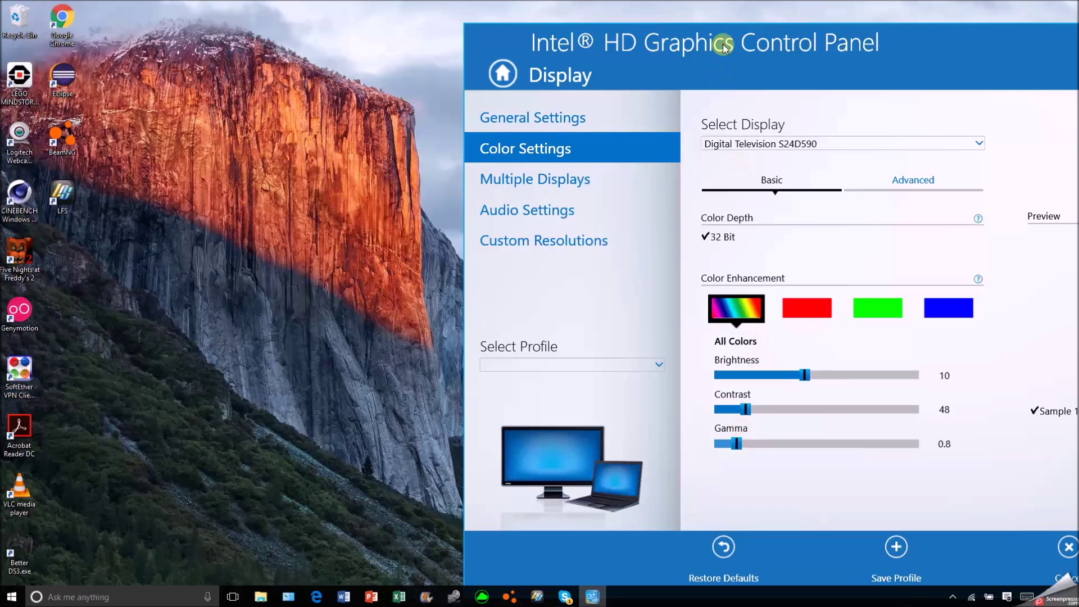
pyautogui.moveTo(722, 44); pyautogui.dragTo(449, 574)
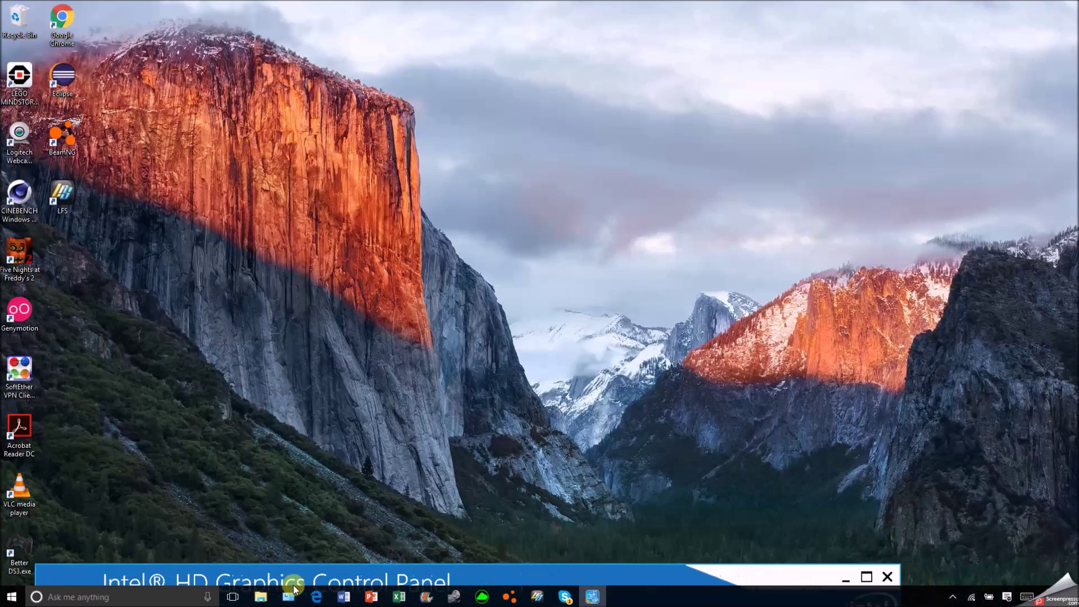
pyautogui.moveTo(448, 574)
pyautogui.mouseDown()
pyautogui.moveTo(599, 144)
pyautogui.moveTo(713, 53)
pyautogui.mouseUp()
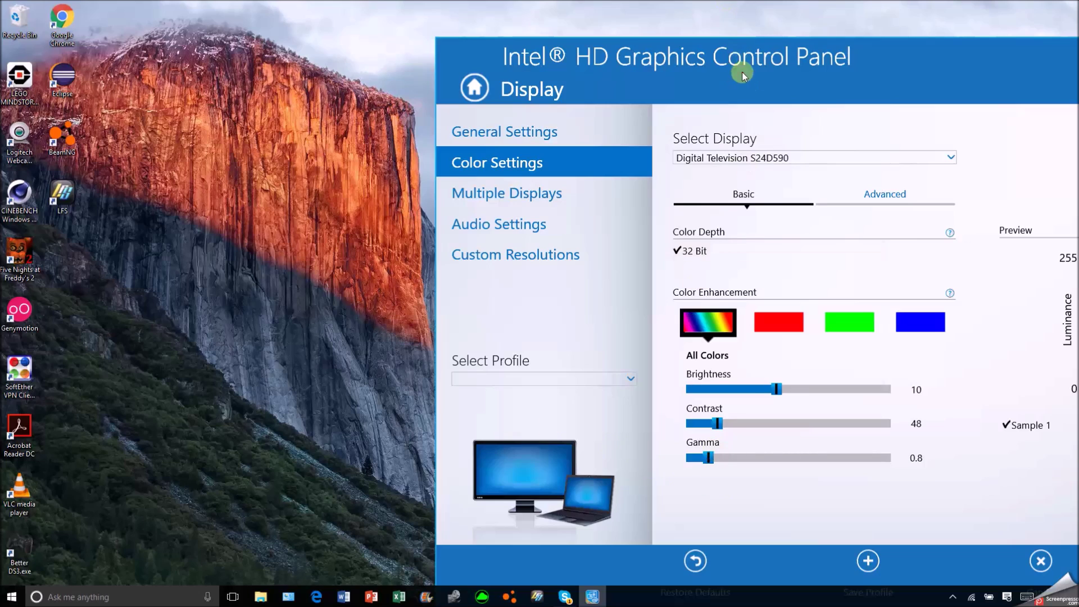
pyautogui.moveTo(742, 74); pyautogui.dragTo(761, 59)
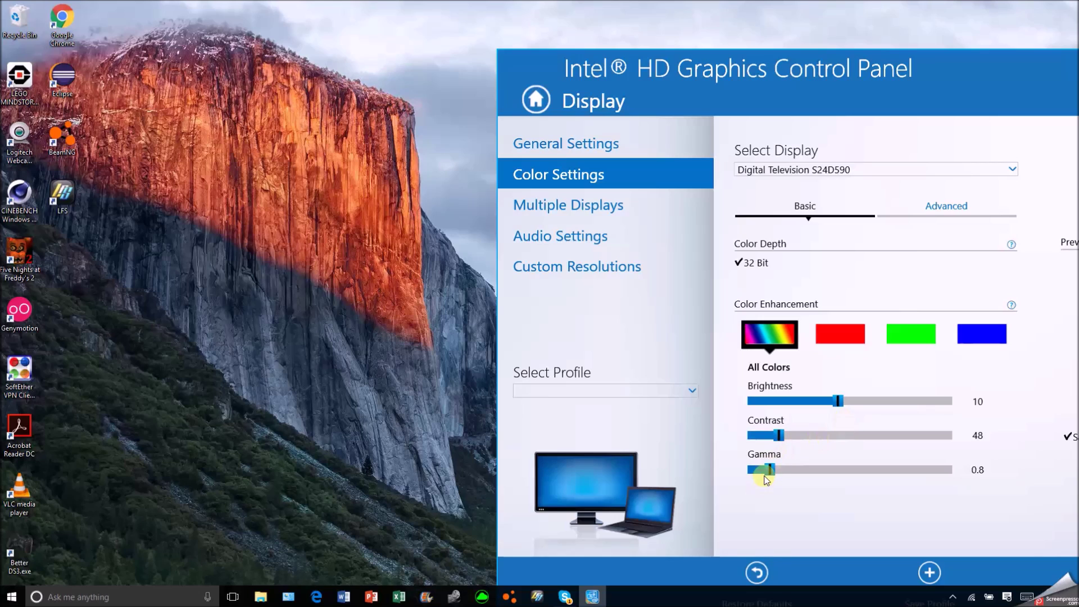
pyautogui.moveTo(770, 471); pyautogui.dragTo(766, 471)
pyautogui.moveTo(843, 405); pyautogui.dragTo(842, 406)
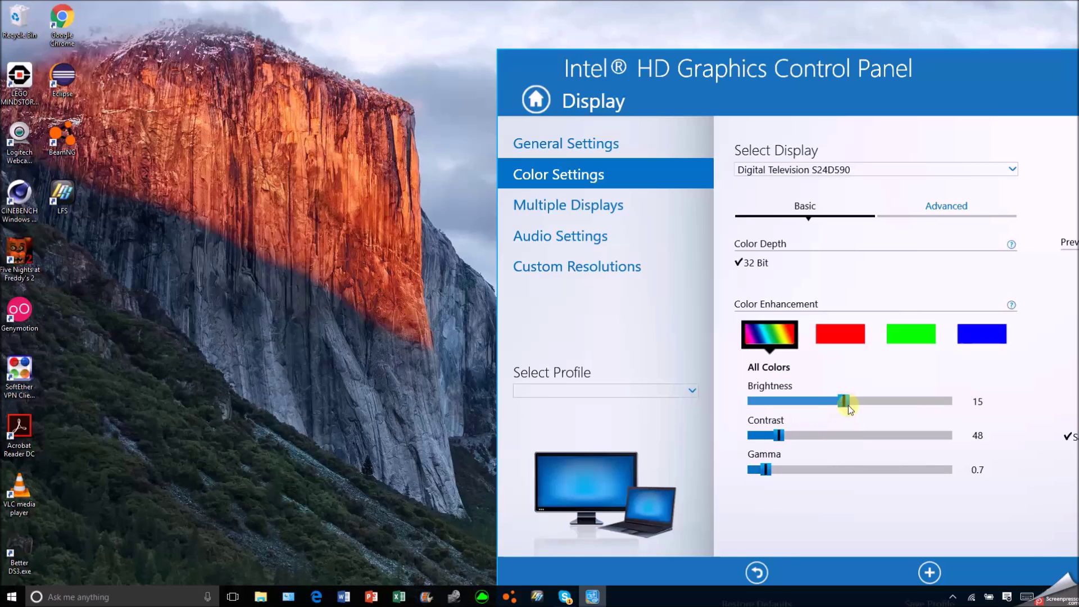
pyautogui.moveTo(848, 406); pyautogui.dragTo(842, 406)
pyautogui.moveTo(766, 470); pyautogui.dragTo(773, 471)
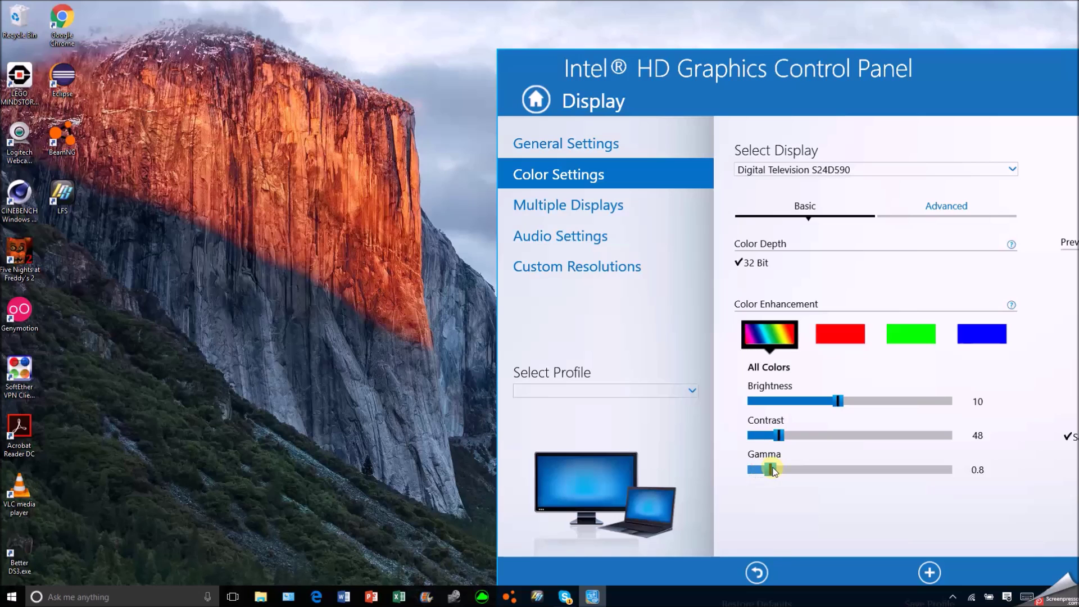
pyautogui.moveTo(767, 78)
pyautogui.mouseDown()
pyautogui.moveTo(597, 27)
pyautogui.moveTo(931, 53)
pyautogui.mouseUp()
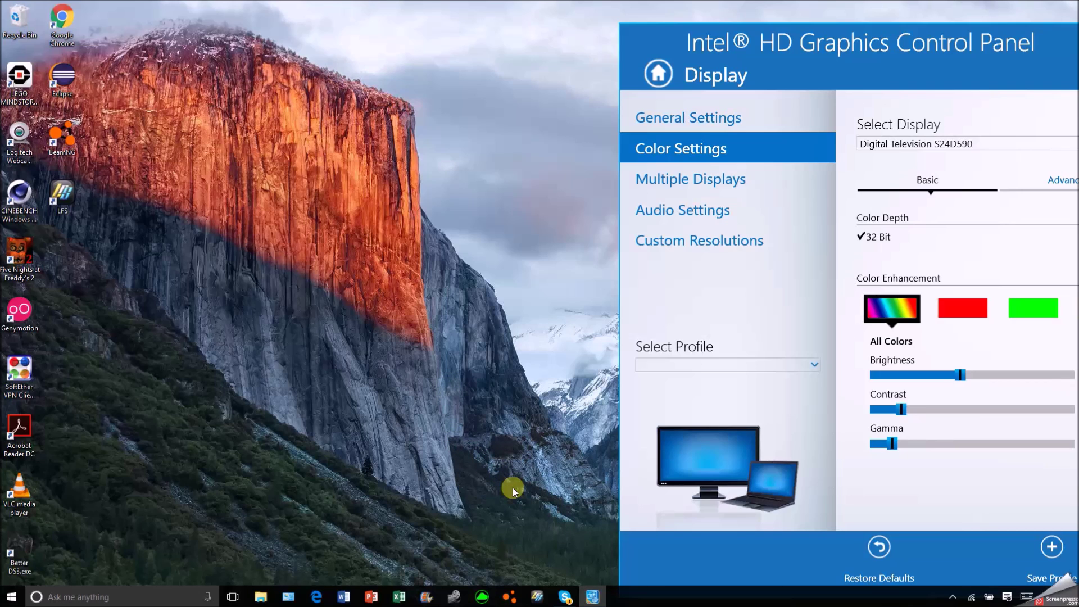
pyautogui.moveTo(909, 44); pyautogui.dragTo(445, 20)
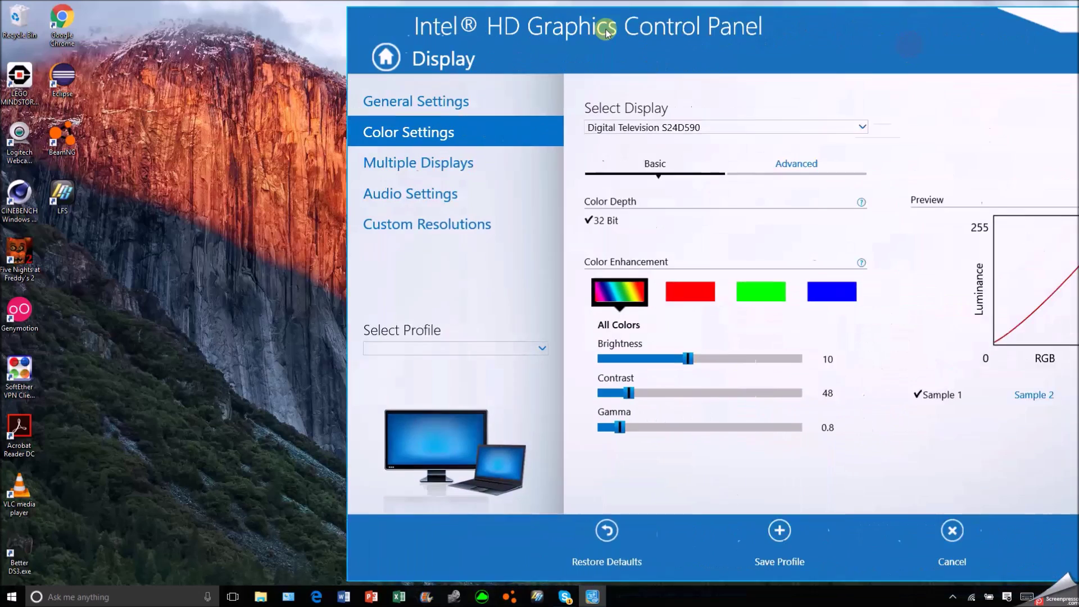
pyautogui.doubleClick(445, 21)
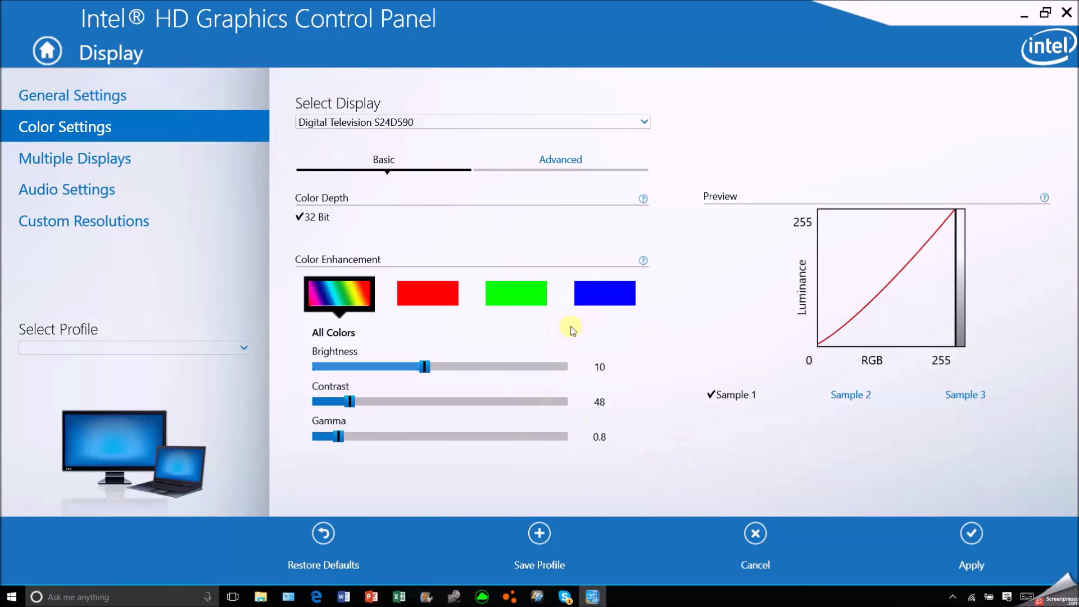
pyautogui.moveTo(792, 33); pyautogui.dragTo(831, 37)
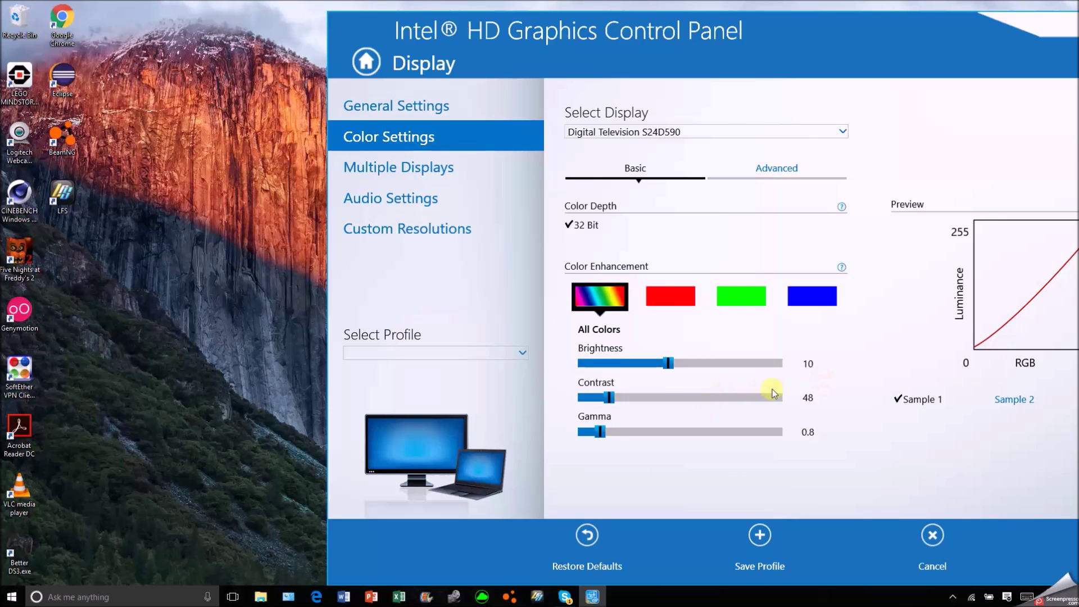
pyautogui.moveTo(753, 42); pyautogui.dragTo(677, 2)
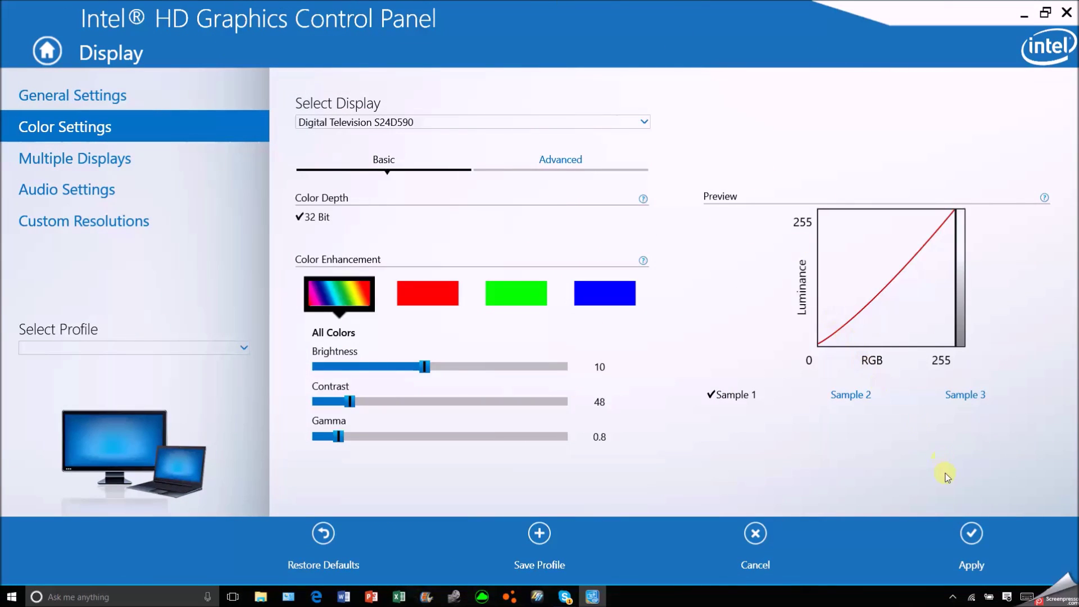
pyautogui.moveTo(700, 51); pyautogui.dragTo(687, 64)
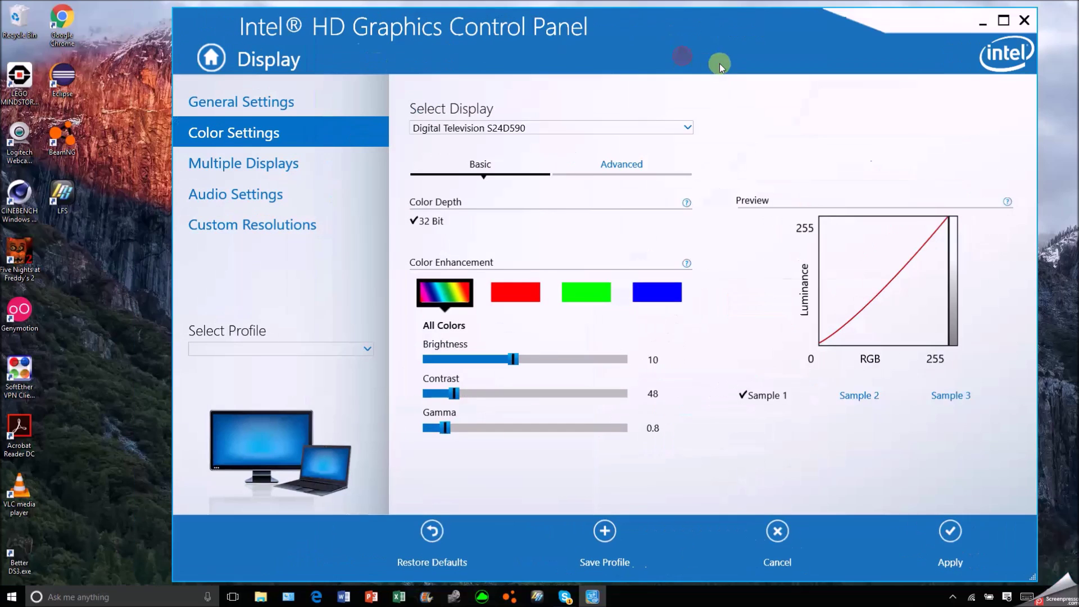
# Apply the new colour settings, confirm keeping them, and close the control panel
pyautogui.click(924, 524)
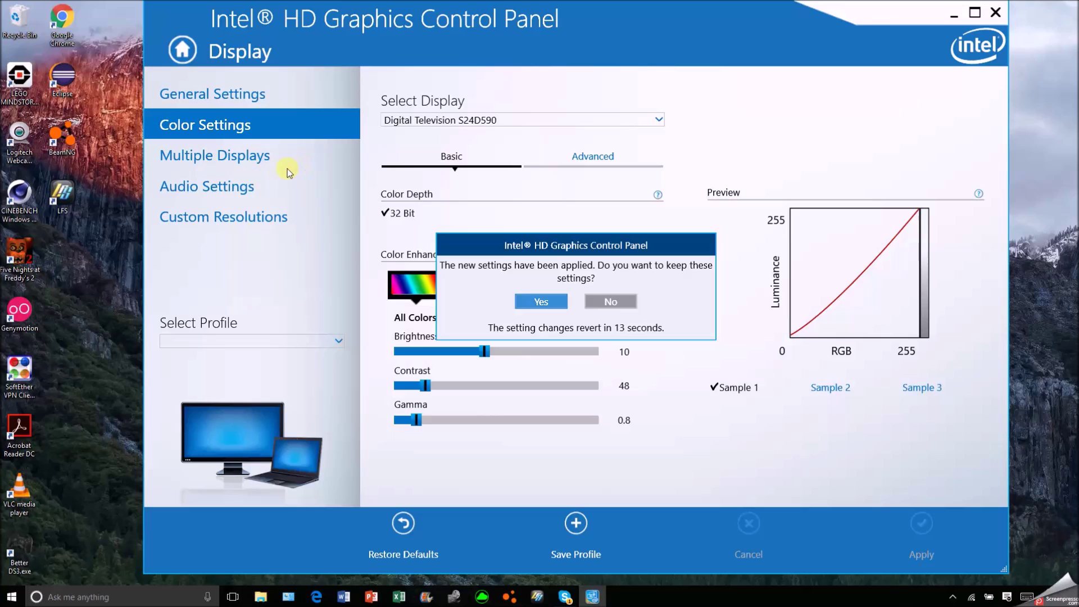
pyautogui.click(534, 302)
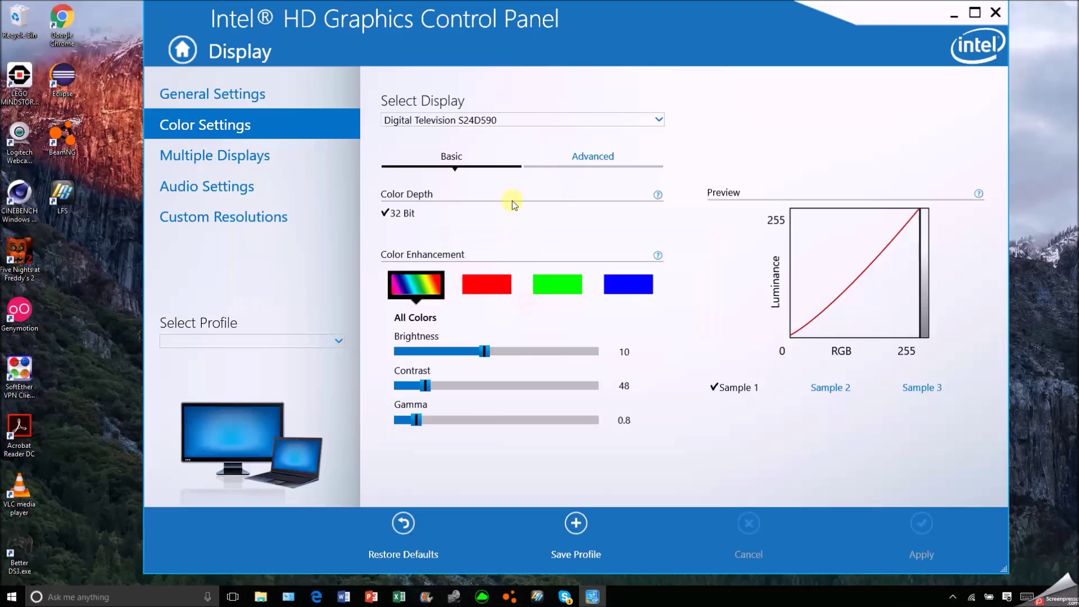
pyautogui.moveTo(600, 17); pyautogui.dragTo(537, 135)
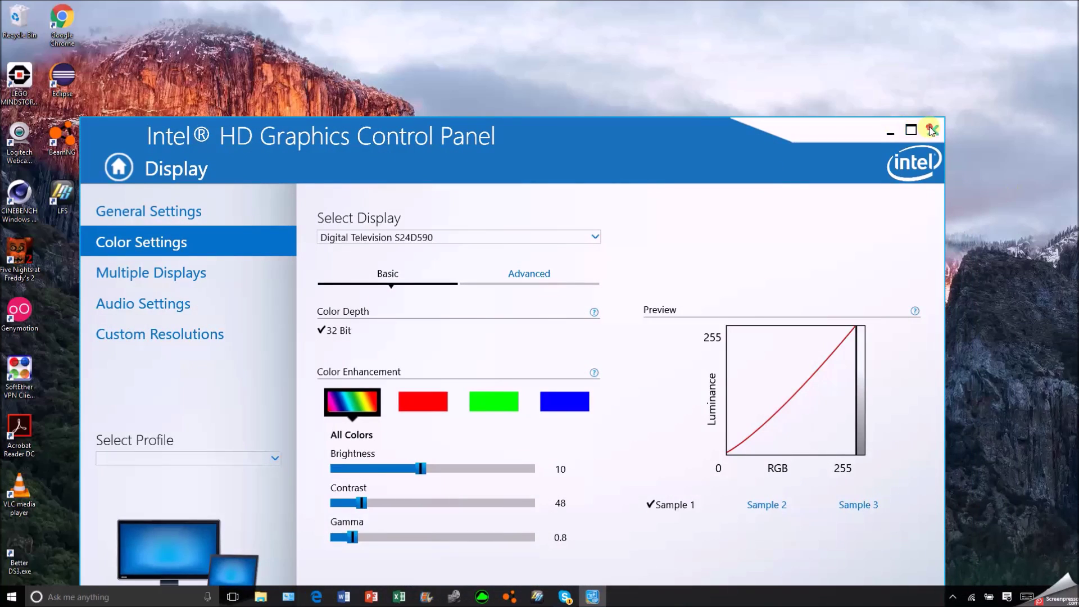
pyautogui.click(932, 130)
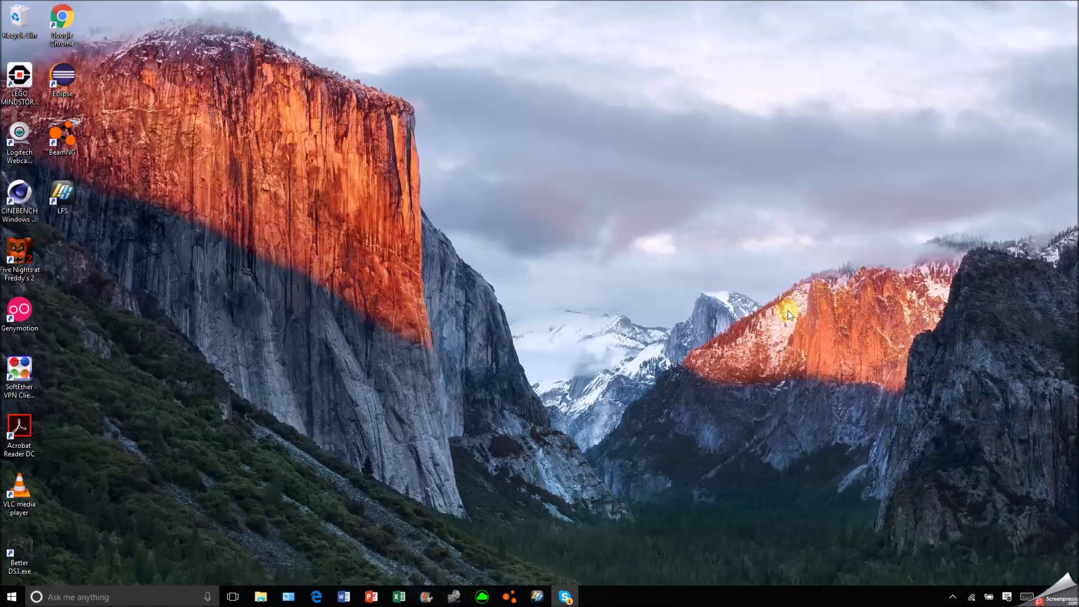